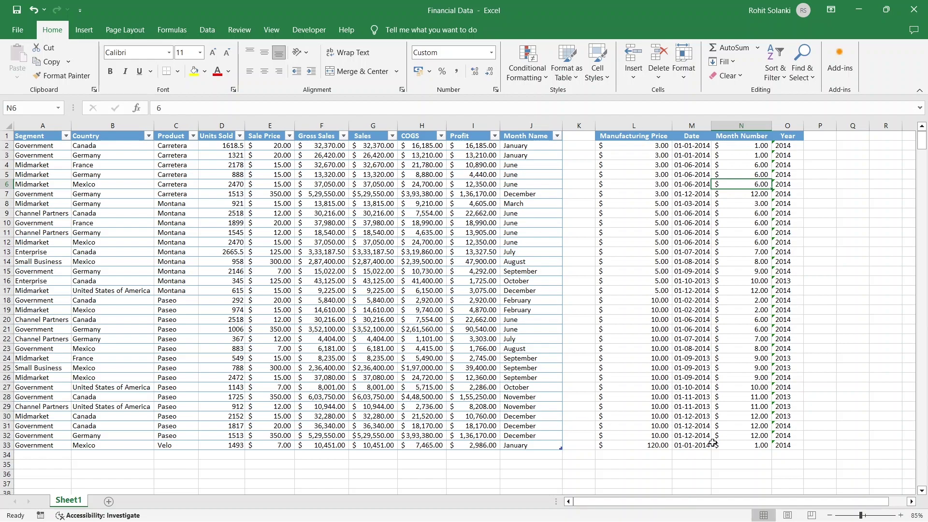
Select only the sales table A1:J33, Segment through Month Name, without the extra columns
left_click(779, 444)
key("ctrl+a")
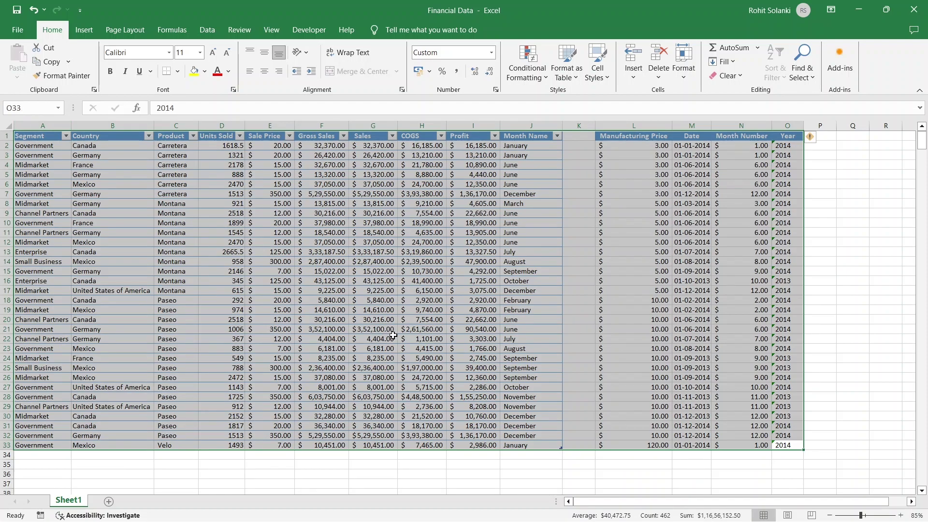
left_click(395, 319)
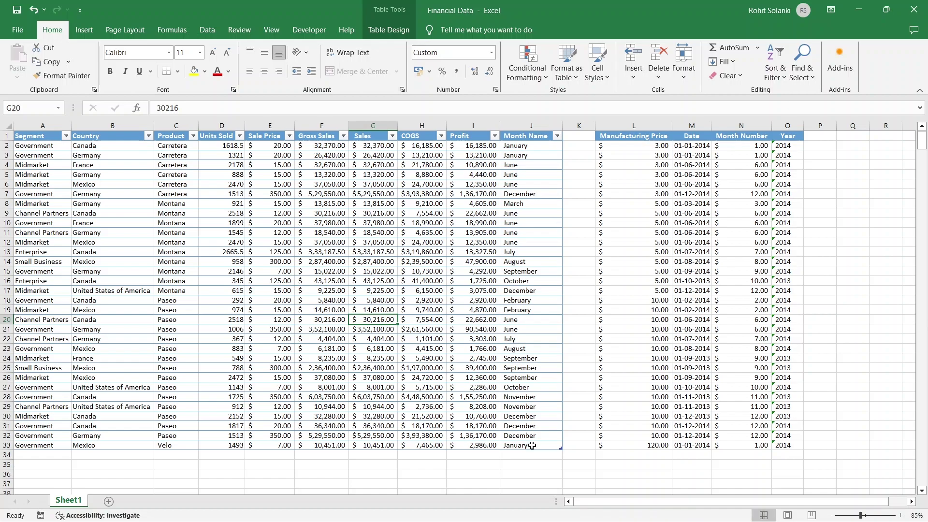
left_click_drag(530, 445, 1, 94)
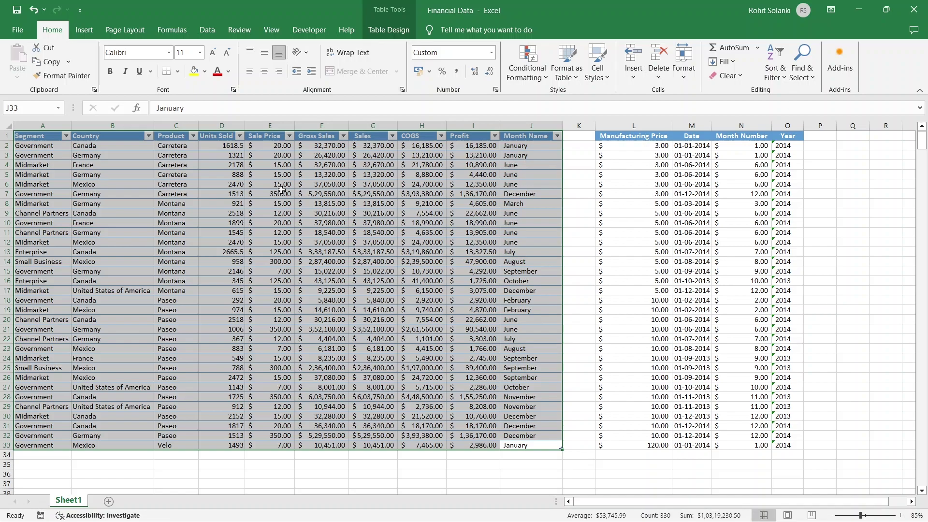
Set the selected A1:J33 sales table as the worksheet's print area
left_click(127, 31)
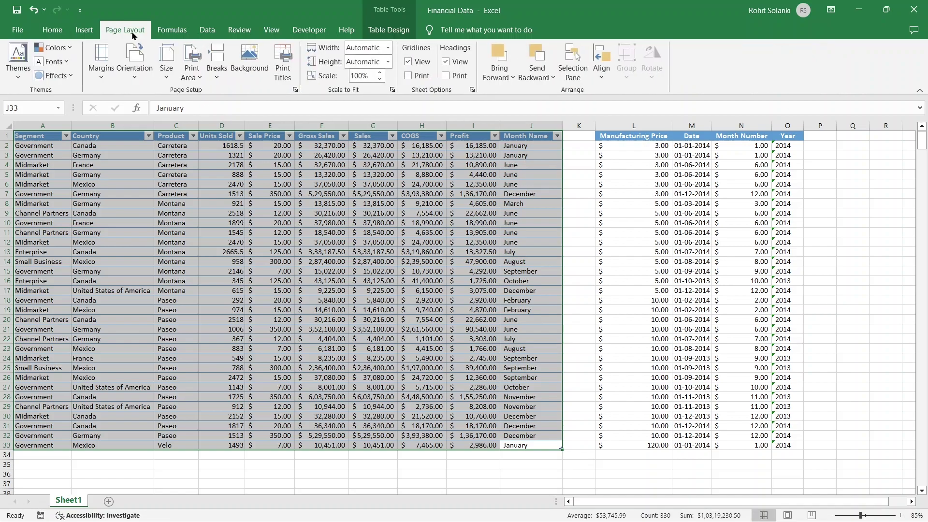
left_click(196, 61)
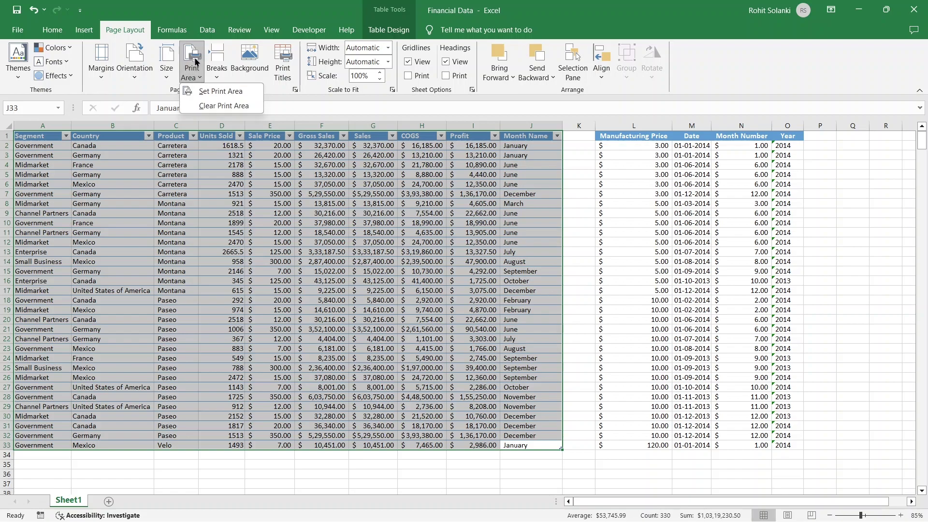
left_click(224, 96)
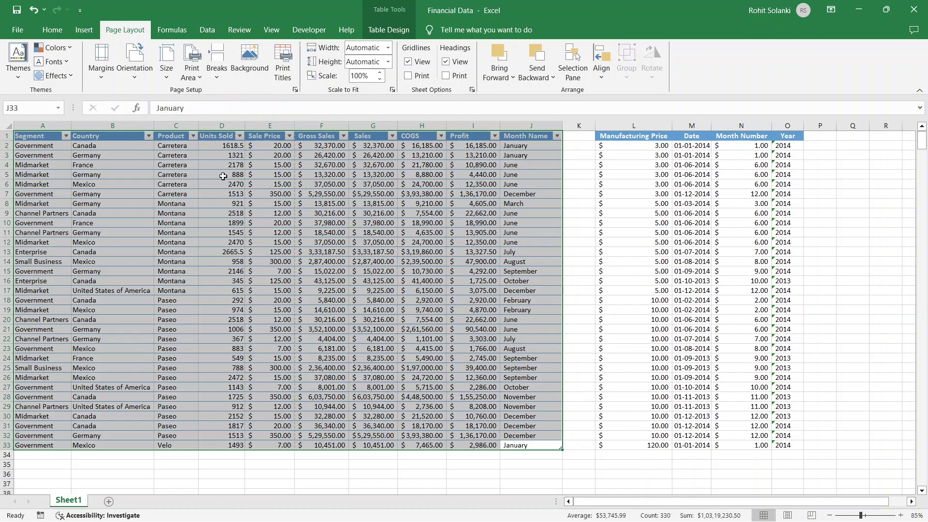
Print the print area with Microsoft Print to PDF, saving it as 'Sales Report'
left_click(17, 30)
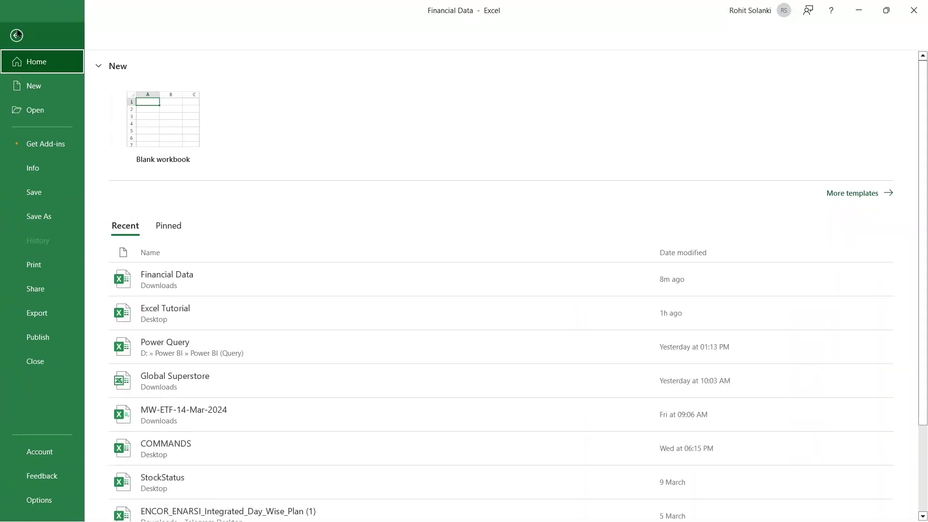
left_click(28, 271)
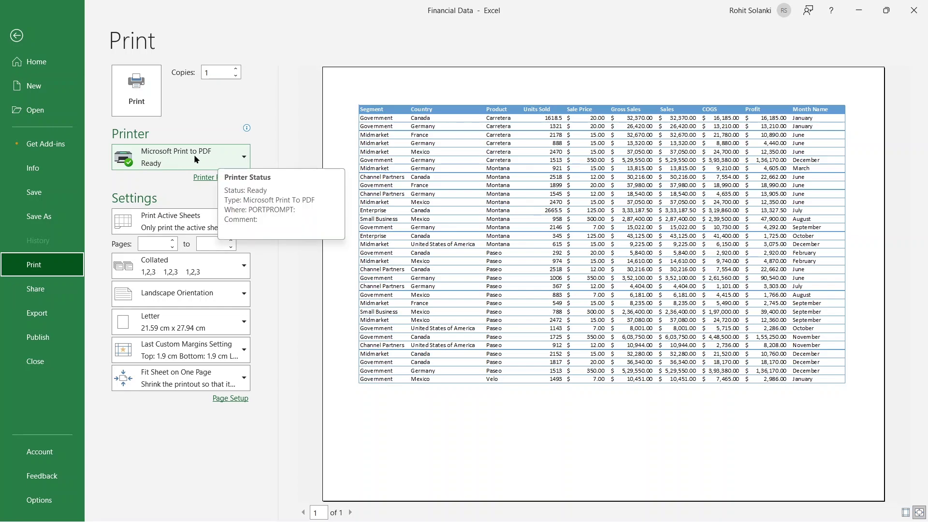
left_click(159, 107)
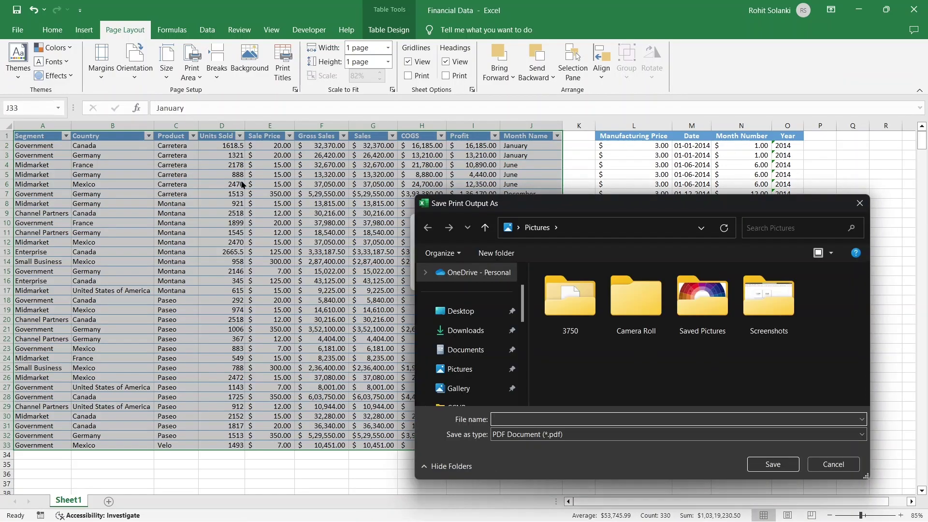
type("Sa")
type("les Report")
left_click(784, 465)
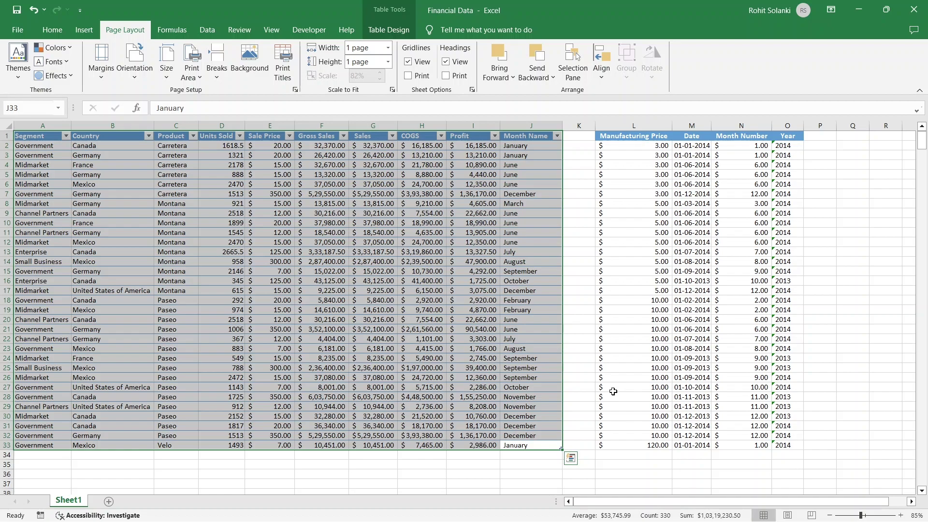
Clear the sales table selection in the worksheet
left_click(519, 369)
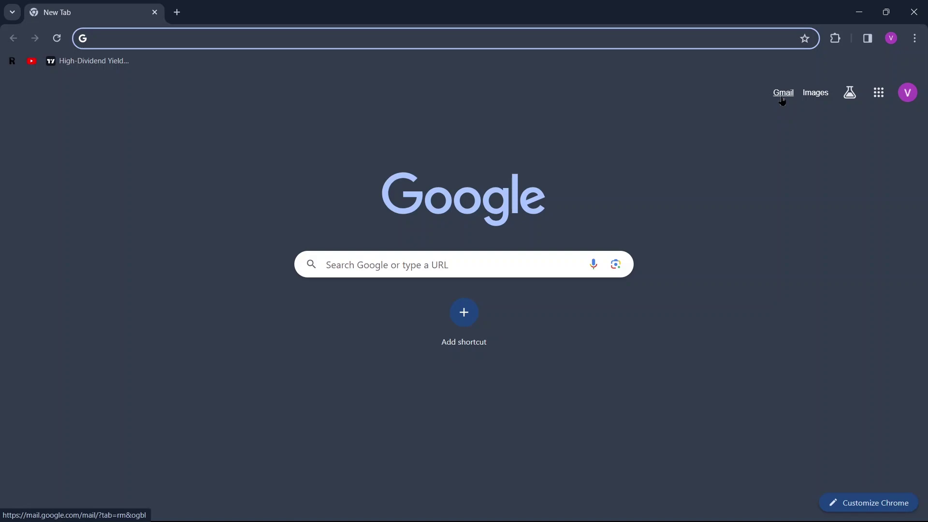
Open Gmail and start a new message addressed to a contact picked from the To suggestions
left_click(782, 99)
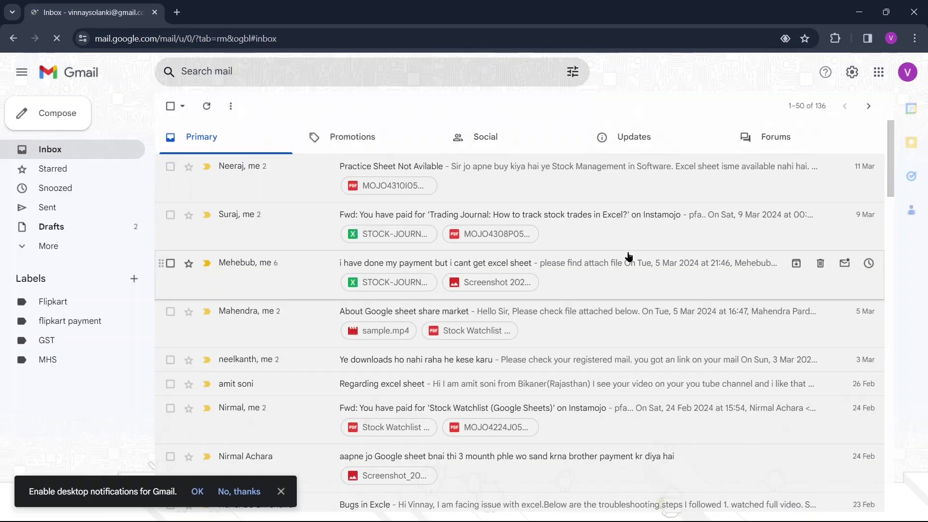
left_click(72, 122)
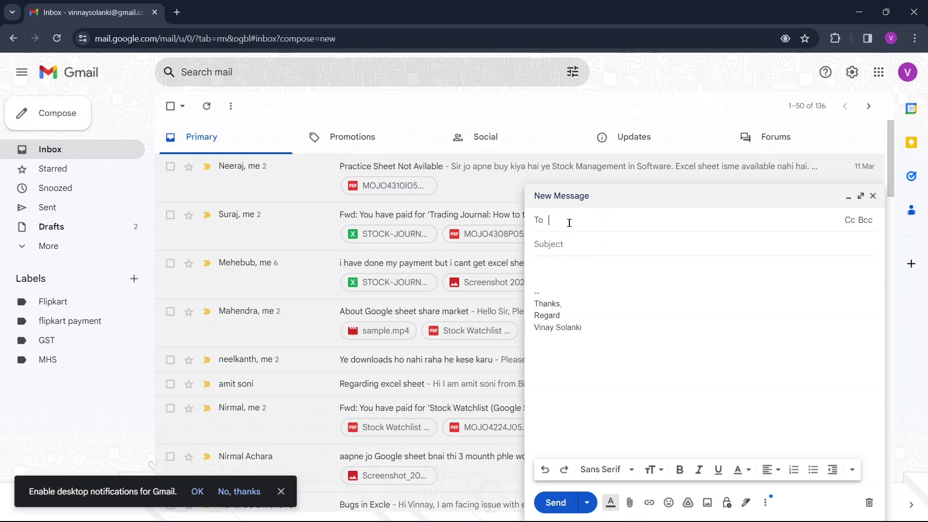
type("vinn")
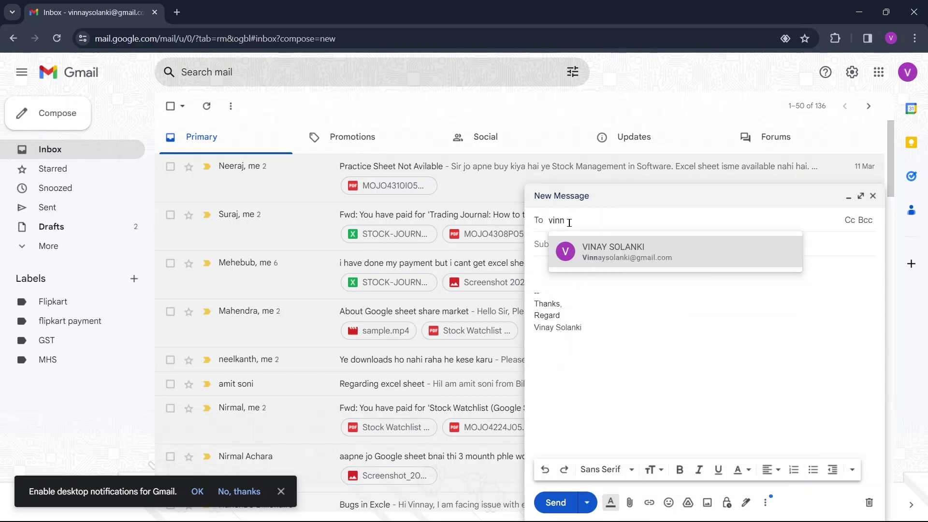
left_click(601, 244)
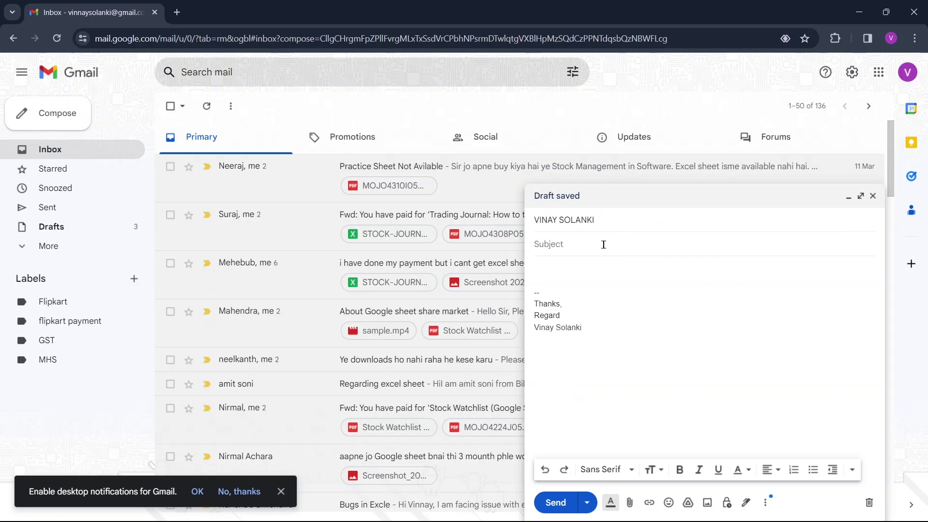
Enter subject 'Excel File' and body 'Hello Sir,' / 'I am attaching Sales Report' above the Thanks sign-off
type("Excel")
type(" f")
key("BackSpace")
type("File")
type("Hello")
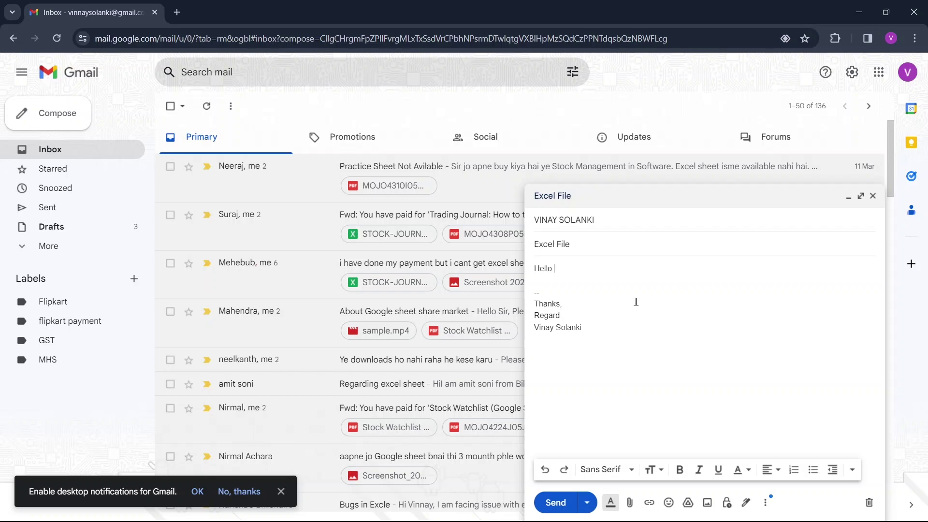
type(" Sir,")
key("Return")
key("Return")
type("I")
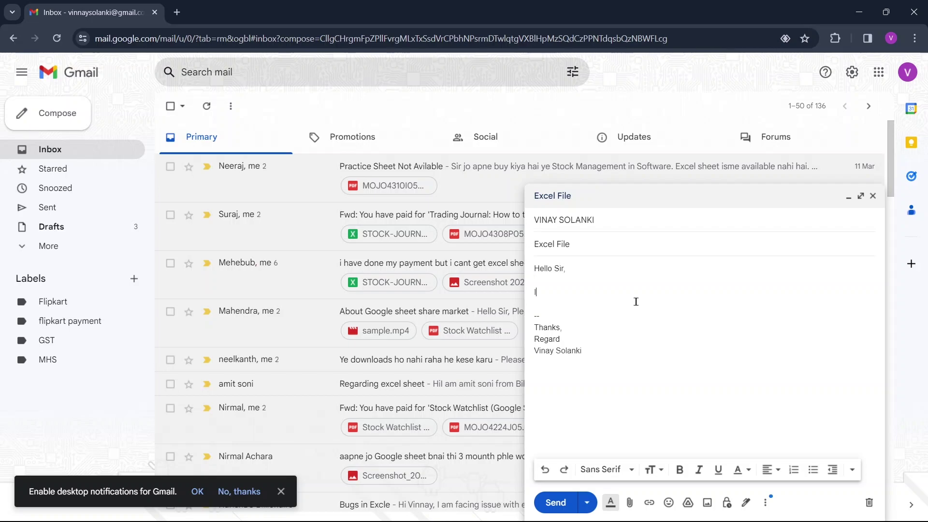
type(" am attaching S")
type("ales Report")
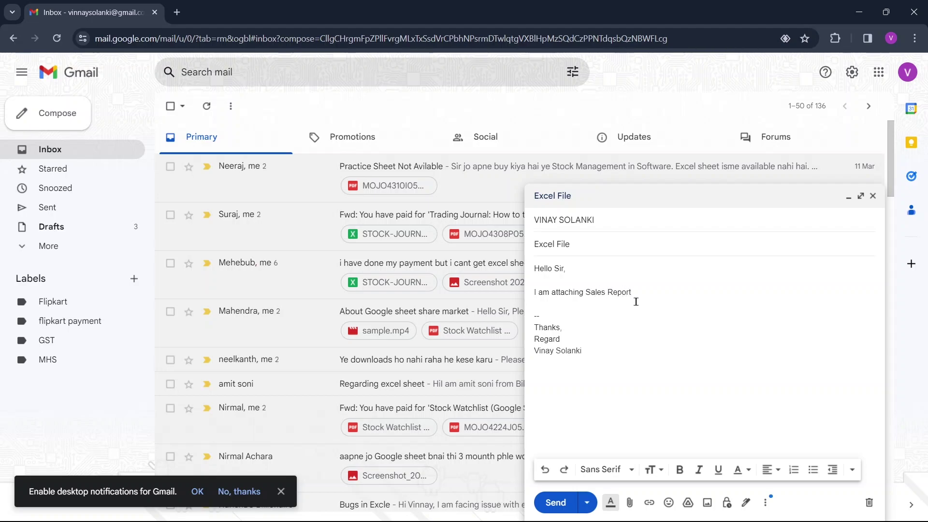
left_click_drag(563, 327, 538, 326)
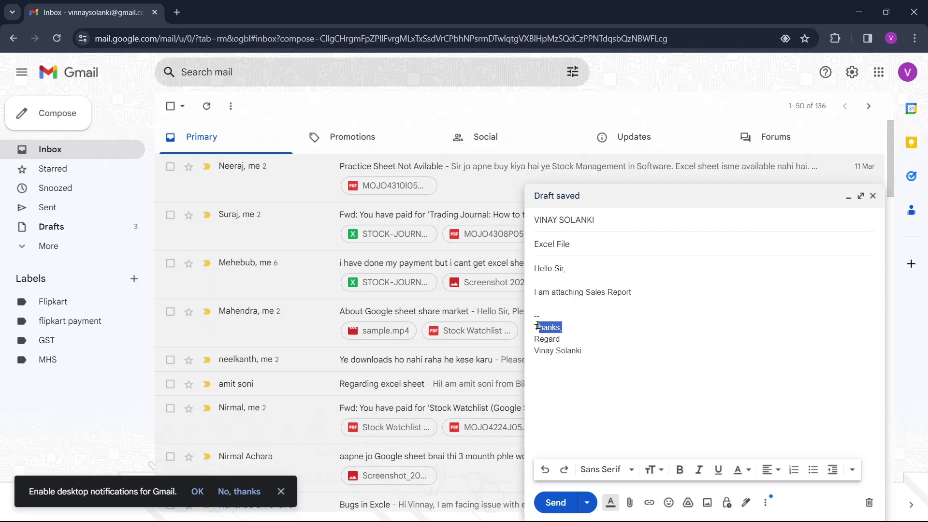
left_click(562, 328)
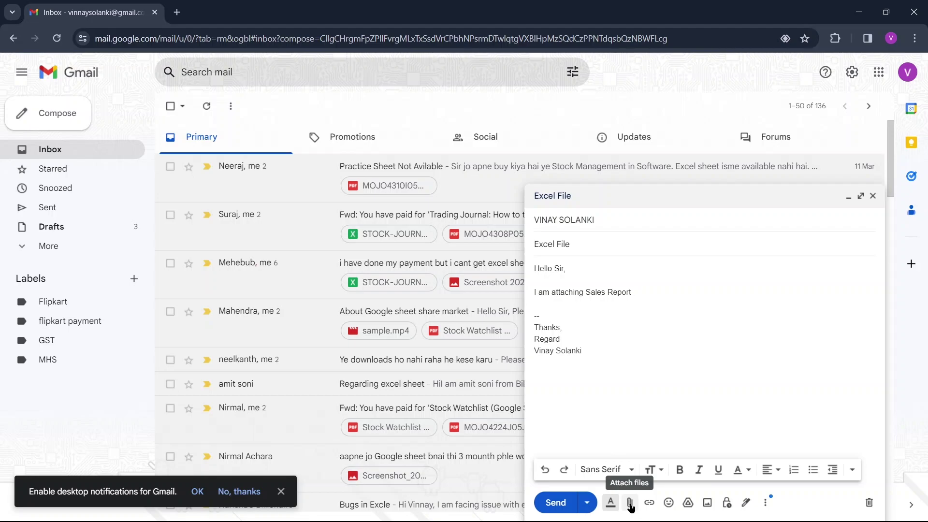
type(".")
Attach Financial Data.xlsx and Sales Report.pdf from the Pictures folder to the draft
left_click(631, 504)
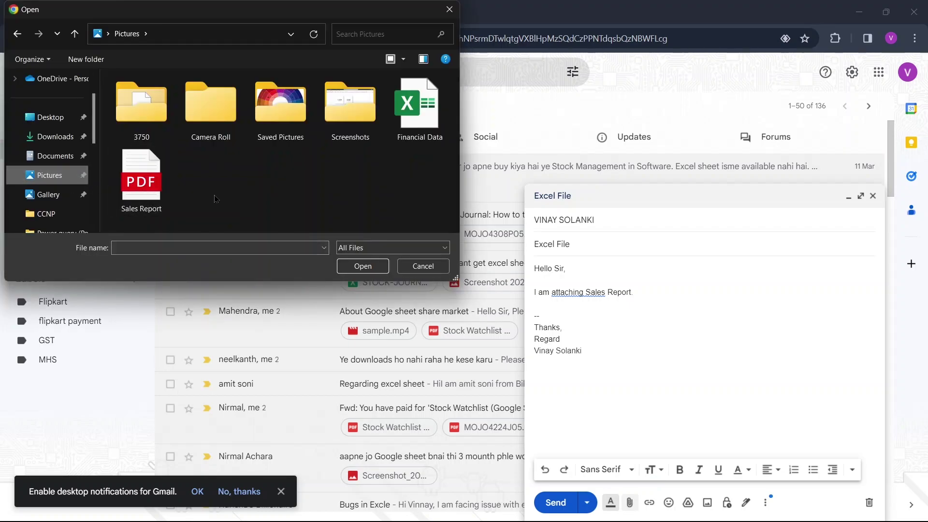
left_click(422, 117)
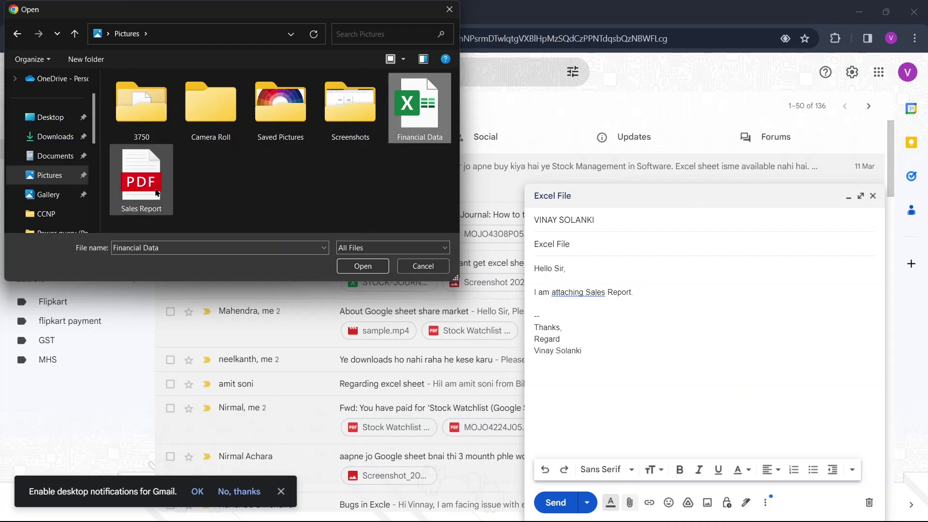
left_click(155, 193, "ctrl")
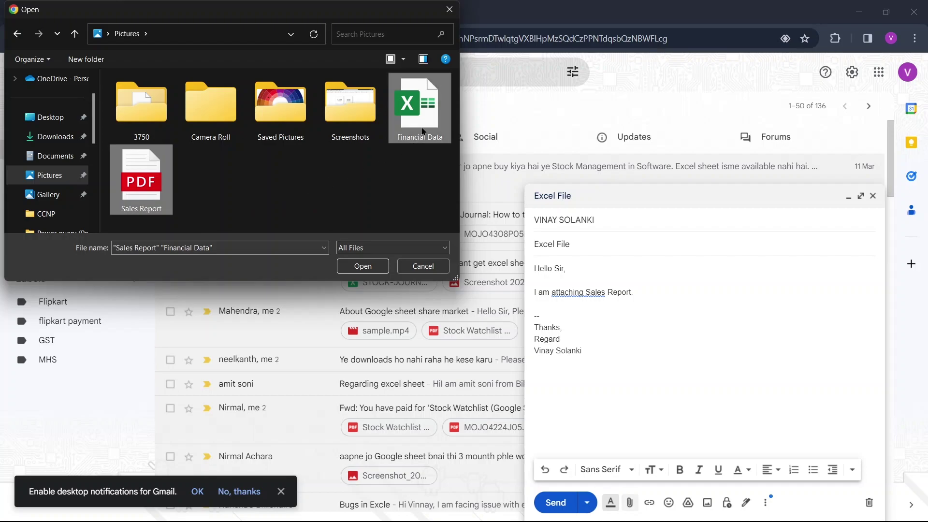
left_click(364, 265)
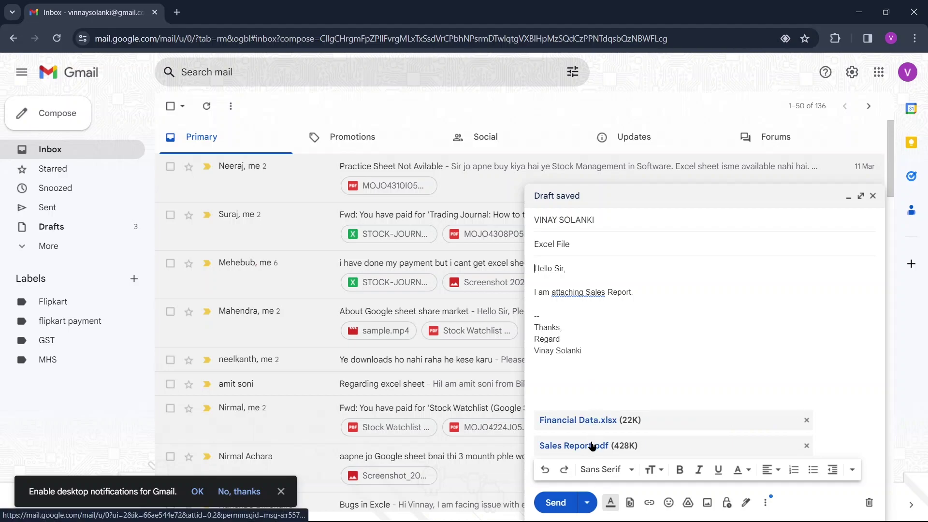
Send the Excel File email, preview its two attachments, check Sent, then switch to WhatsApp
left_click(556, 503)
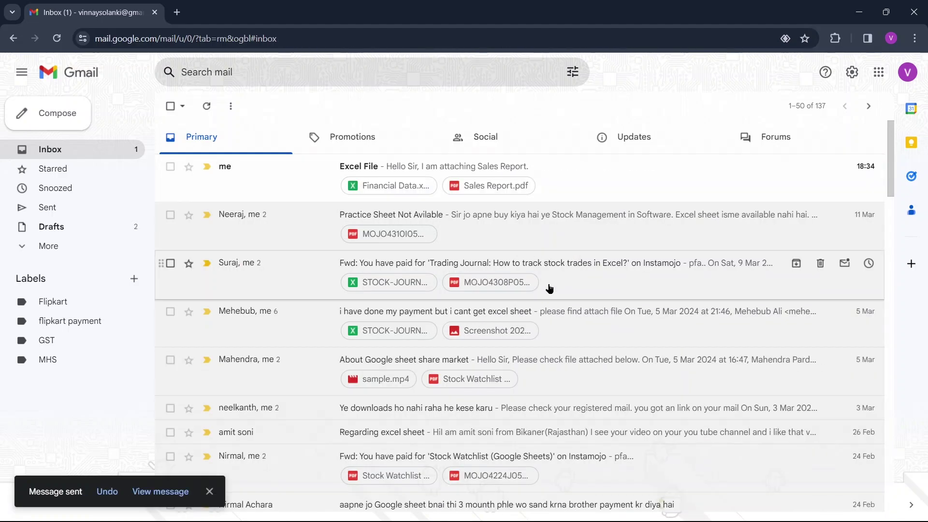
left_click(290, 183)
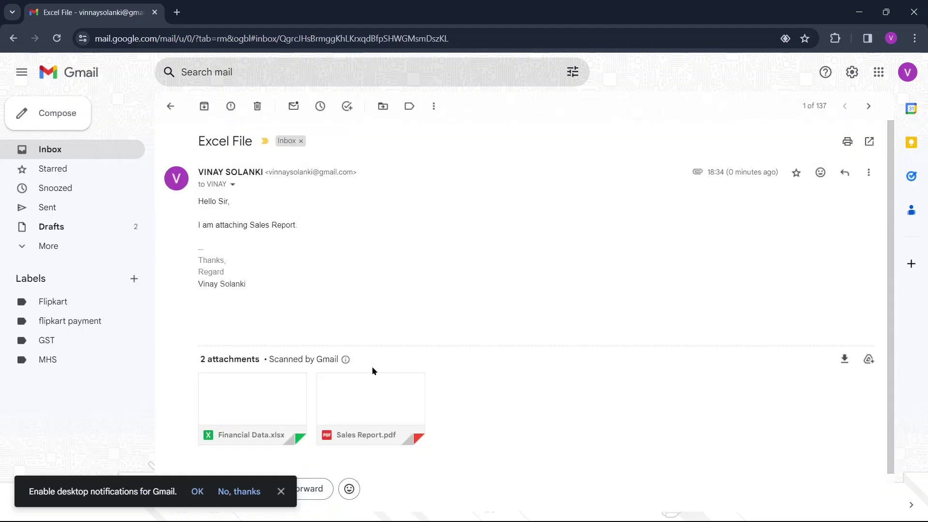
left_click(245, 399)
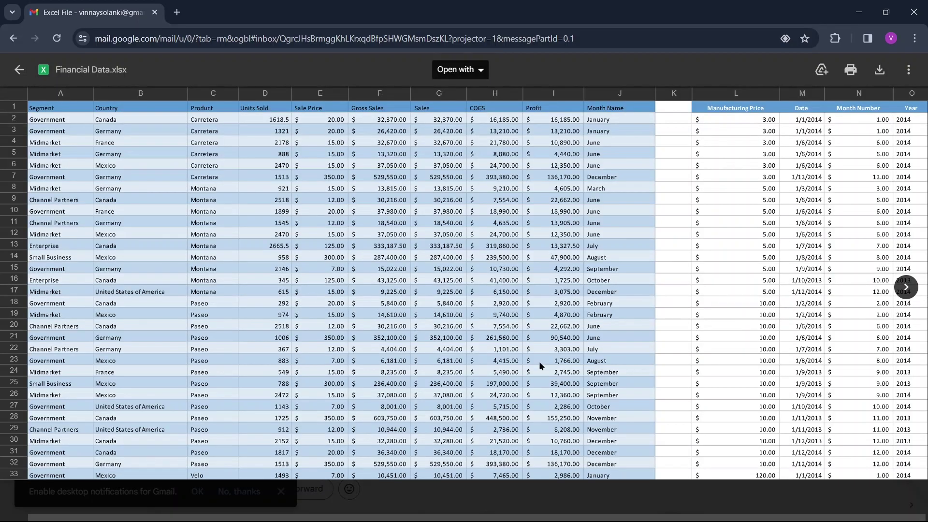
key("Escape")
left_click(389, 408)
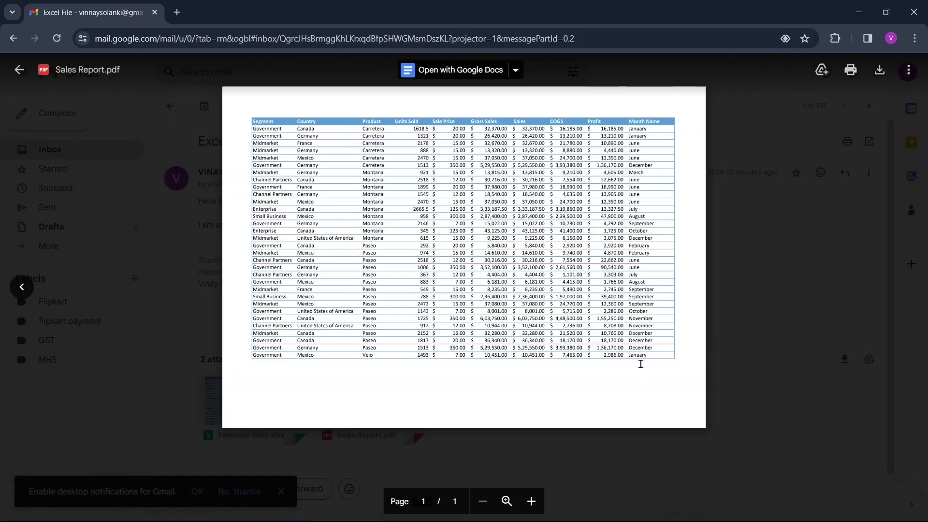
key("Escape")
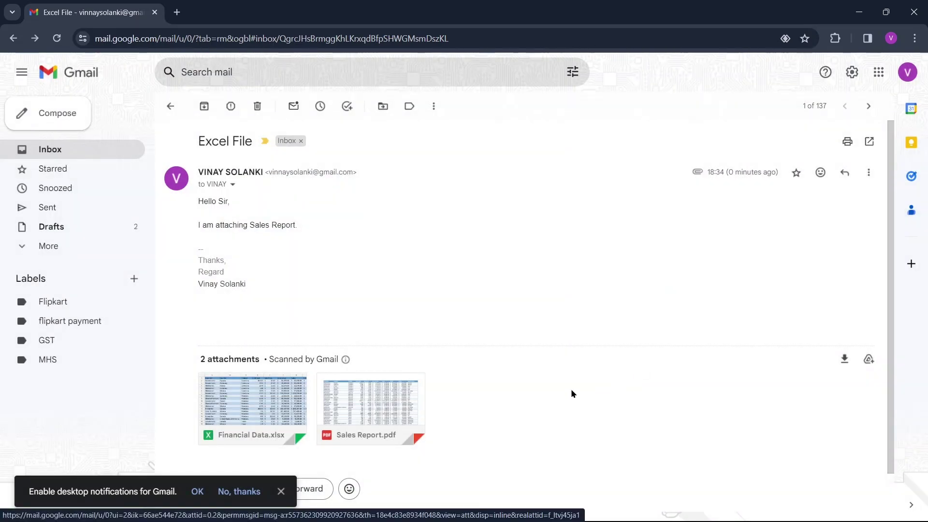
left_click(100, 208)
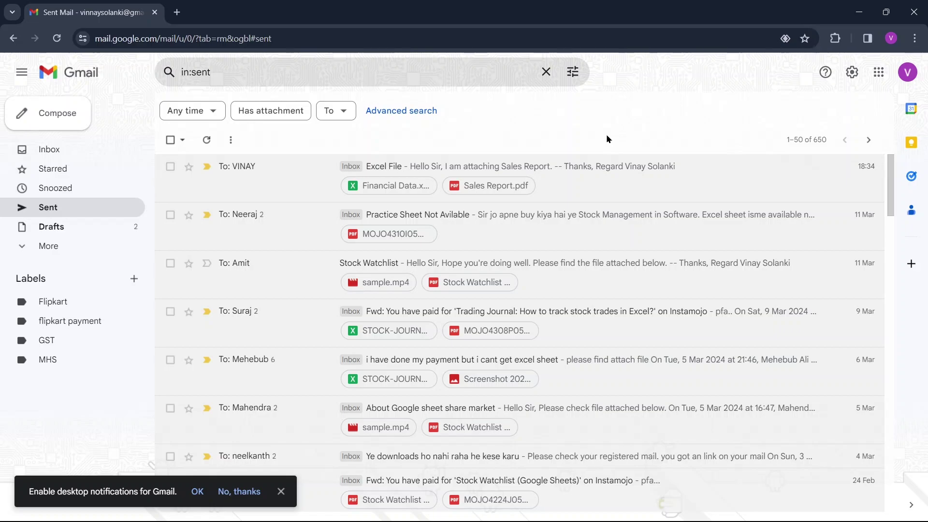
key("alt+Tab")
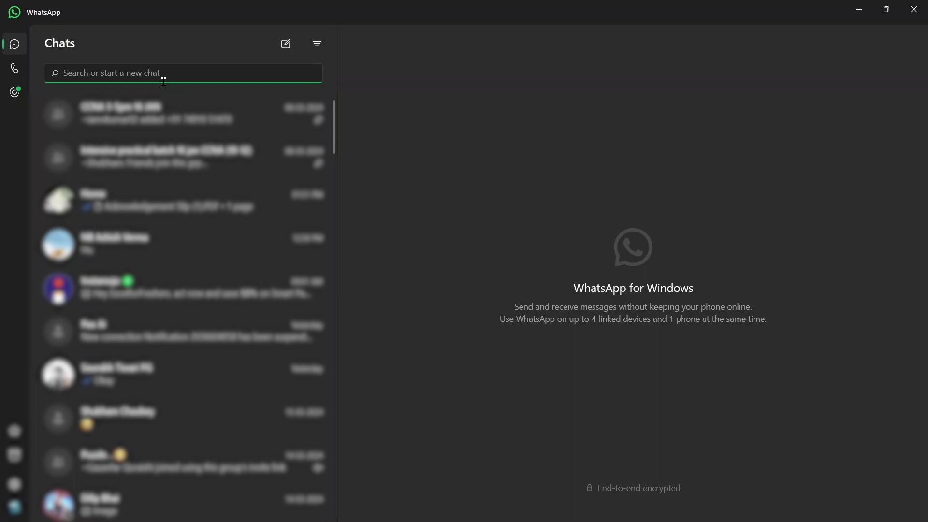
Search for 'min' and open the Mine chat
type("min")
key("Return")
left_click(313, 73)
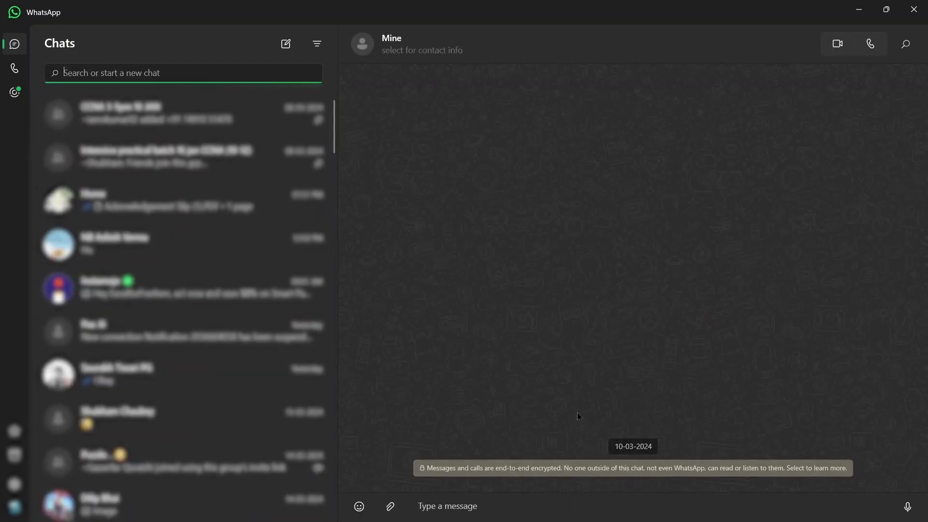
Send Financial Data.xlsx and Sales Report.pdf from Pictures as documents to the Mine chat
left_click(401, 515)
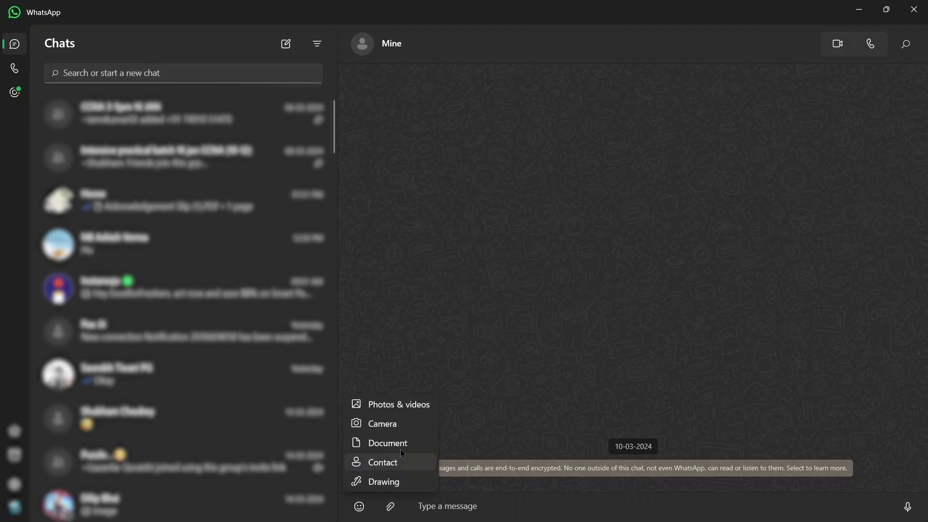
left_click(394, 448)
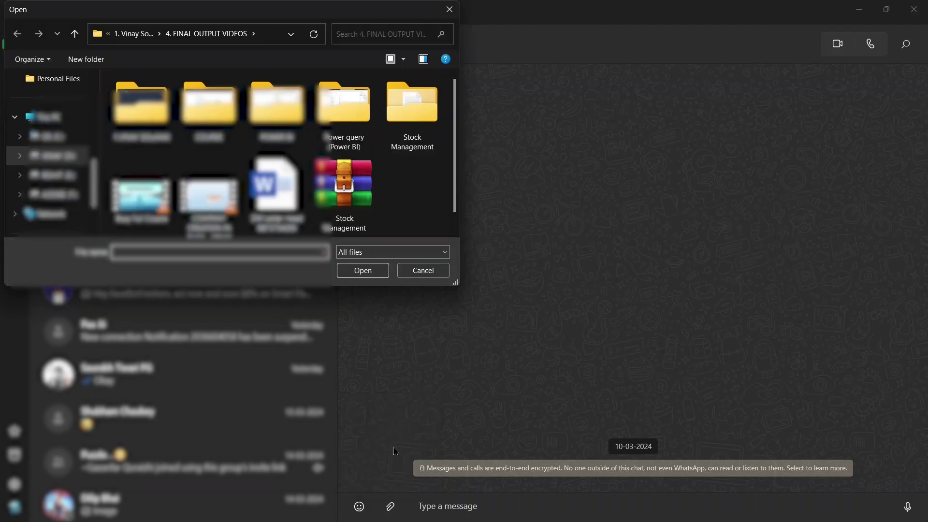
scroll(49, 145, "up", 3)
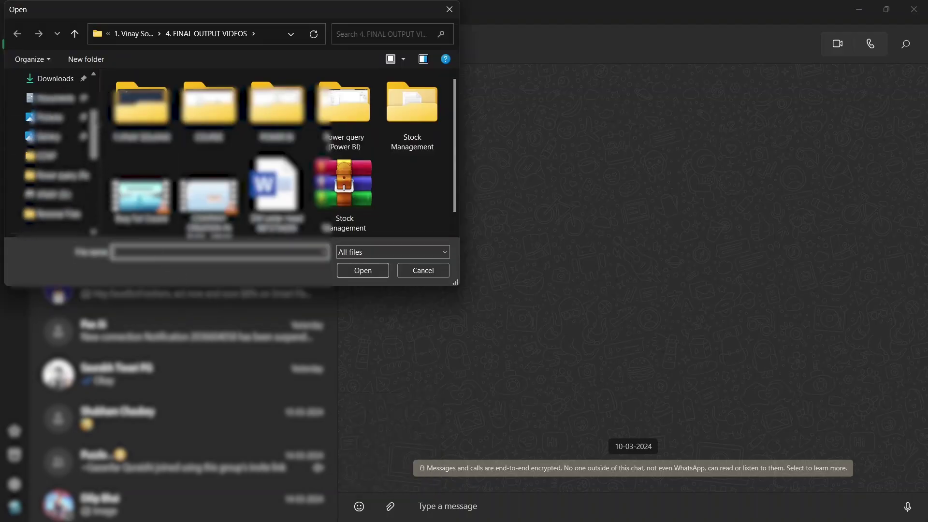
left_click(48, 117)
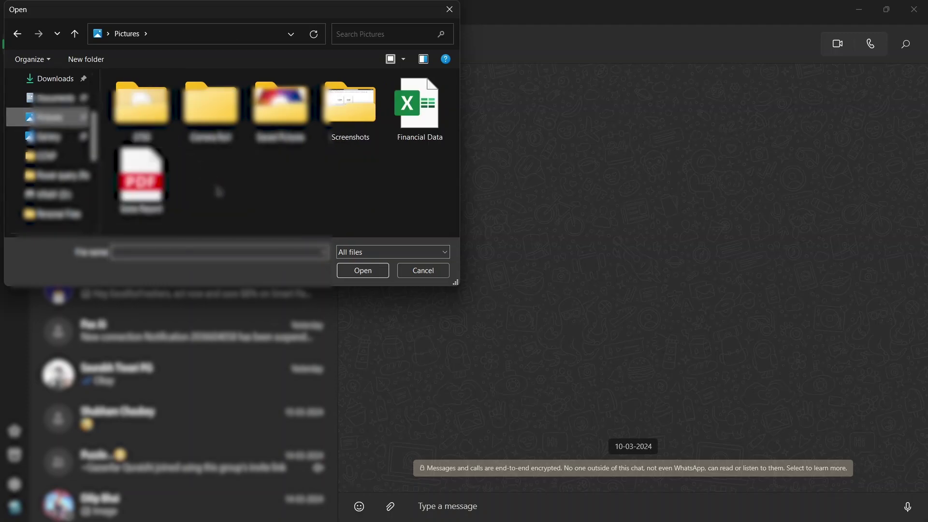
left_click(417, 119)
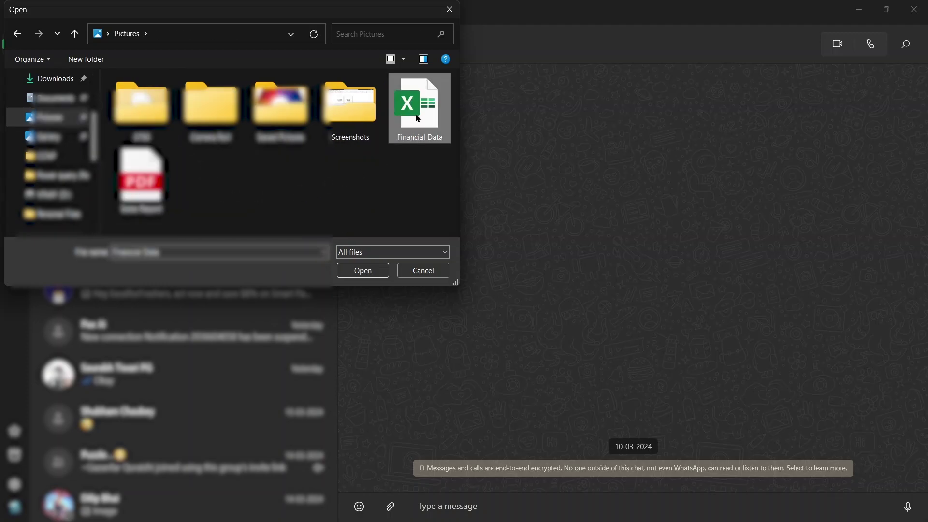
left_click(150, 193, "ctrl")
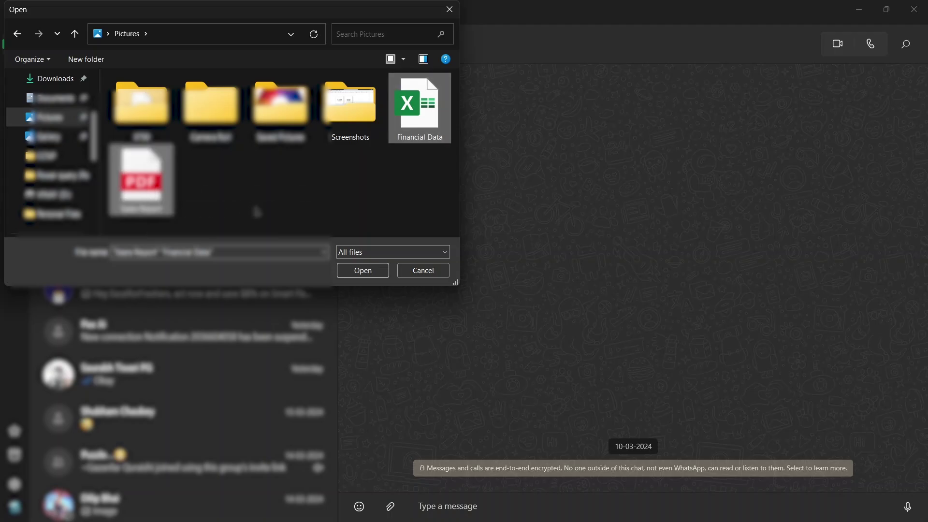
left_click(350, 275)
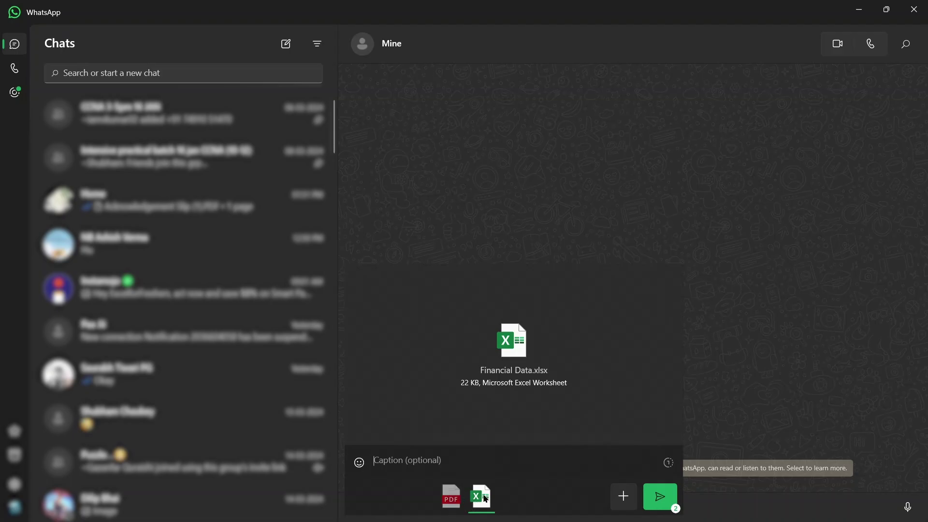
left_click(659, 497)
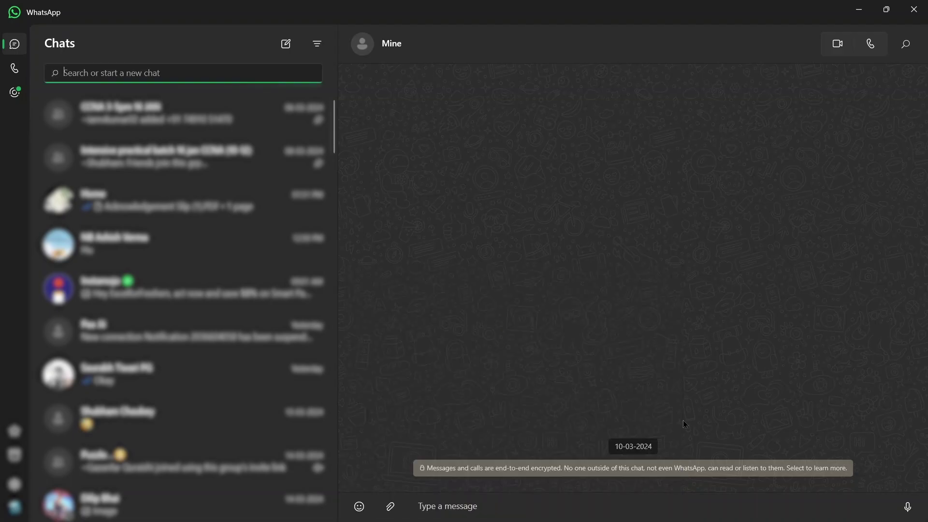